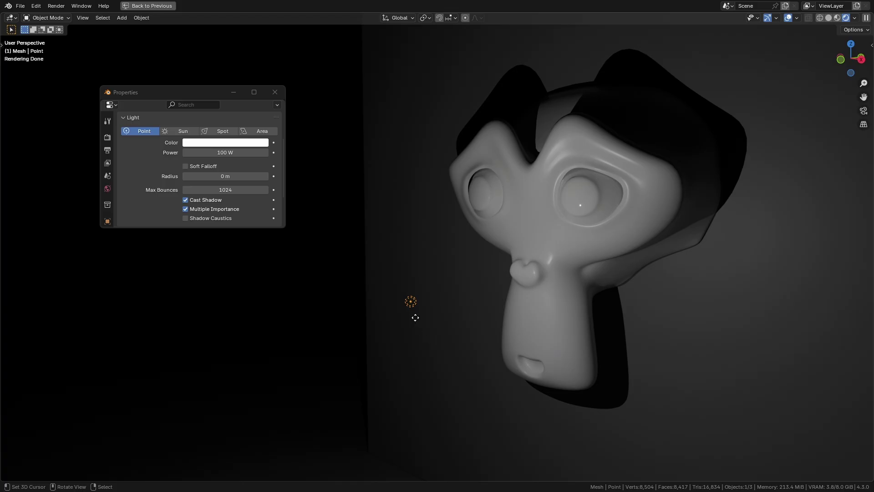
Step: Move the light lower right and rotate the sun light to aim at the monkey head
key("g")
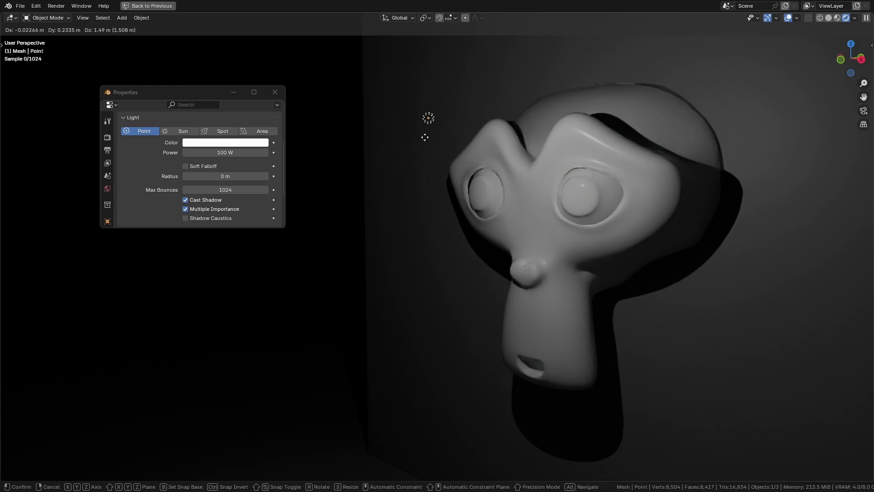
left_click(423, 324)
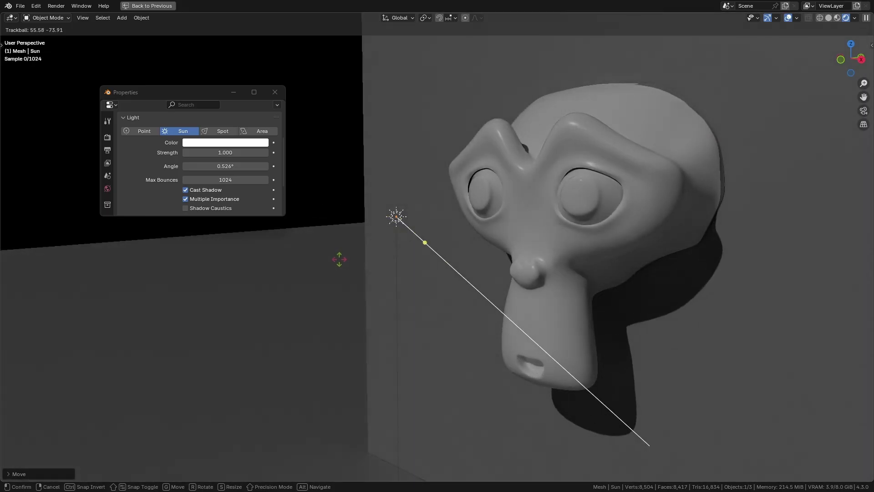
key("Return")
left_click_drag(219, 166, 232, 166)
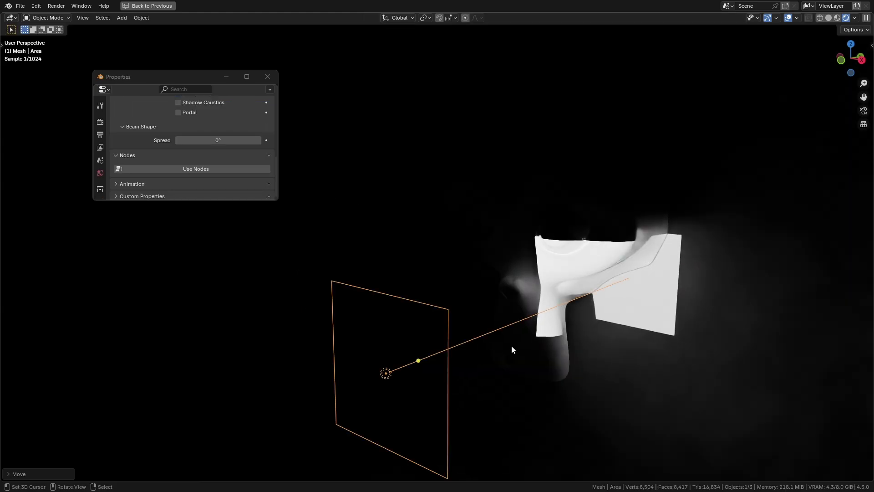
Step: Widen the area light's beam spread from 0° to 6.8°
left_click_drag(218, 140, 242, 140)
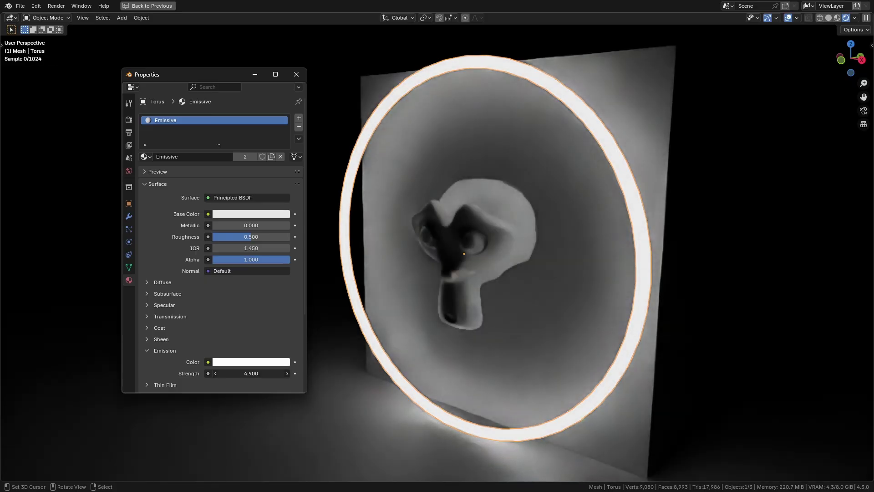
Step: Raise the torus ring's emission strength to 5.600
left_click_drag(251, 373, 274, 373)
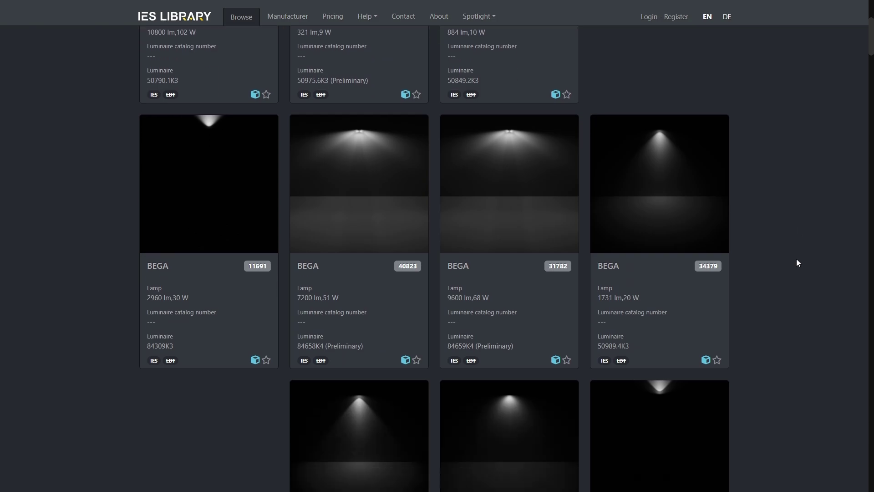
scroll(797, 262, "down", 5)
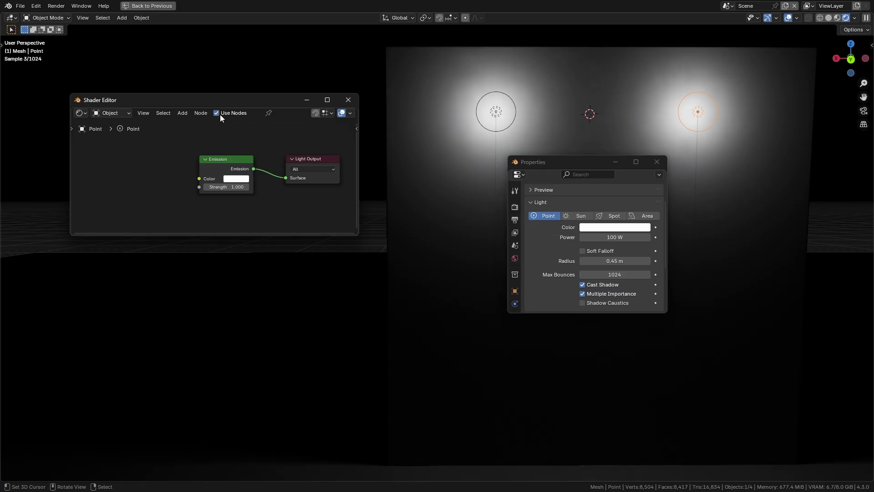
Step: Switch the right-hand light's type, then load an external IES profile file for it
left_click(612, 216)
left_click(639, 221)
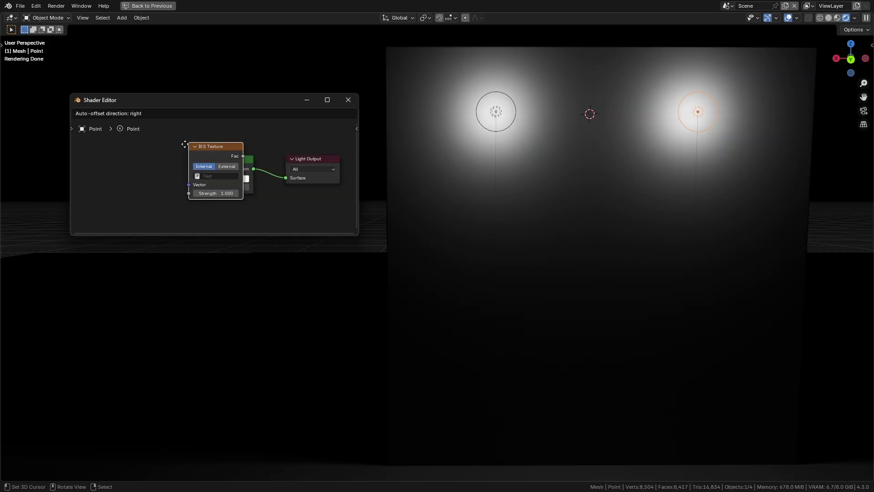
left_click(150, 176)
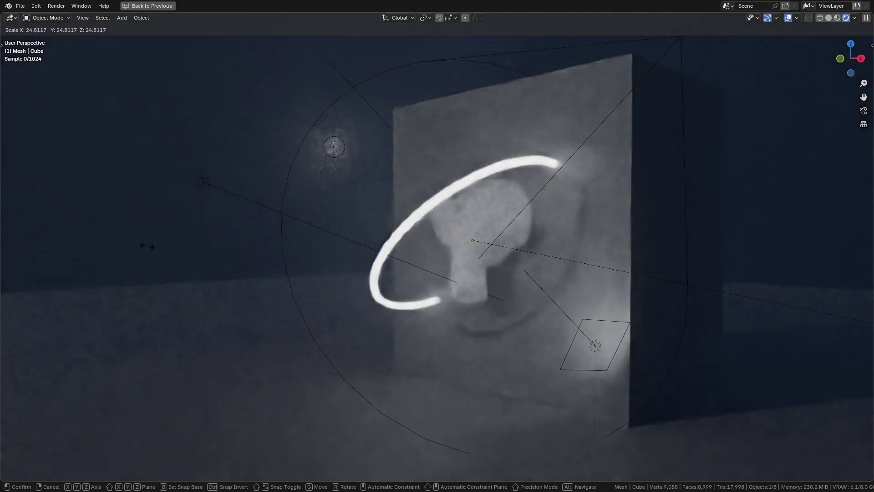
Step: Scale the volume cube up to about 24.8 so it fills the scene
left_click(147, 247)
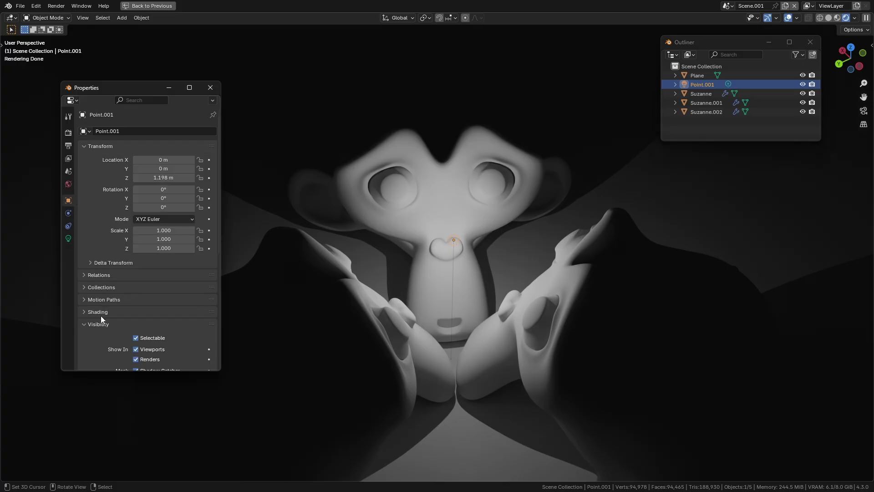
Step: Create new light-linking and shadow-linking sets for Point.001 under Shading
left_click(99, 312)
scroll(102, 301, "down", 3)
left_click(107, 270)
left_click(111, 297)
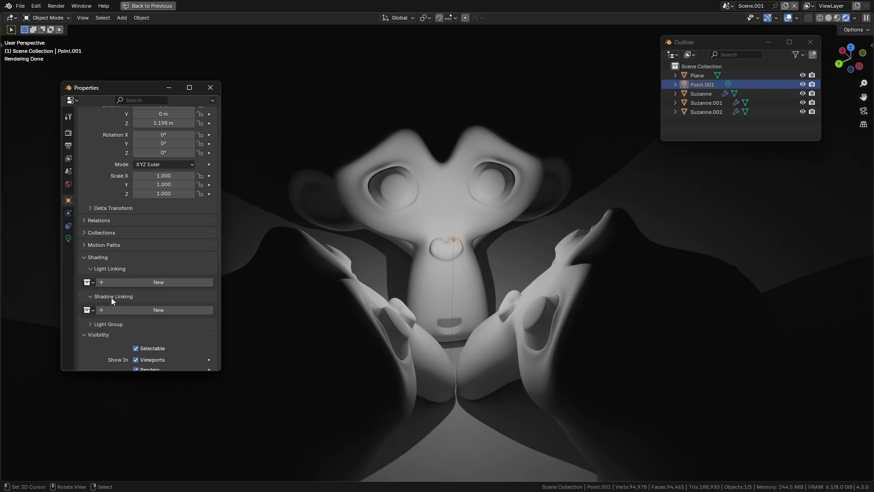
left_click(144, 281)
left_click(146, 349)
Step: Drag the Suzanne copies into the sets and include the Plane in light linking
scroll(151, 332, "down", 2)
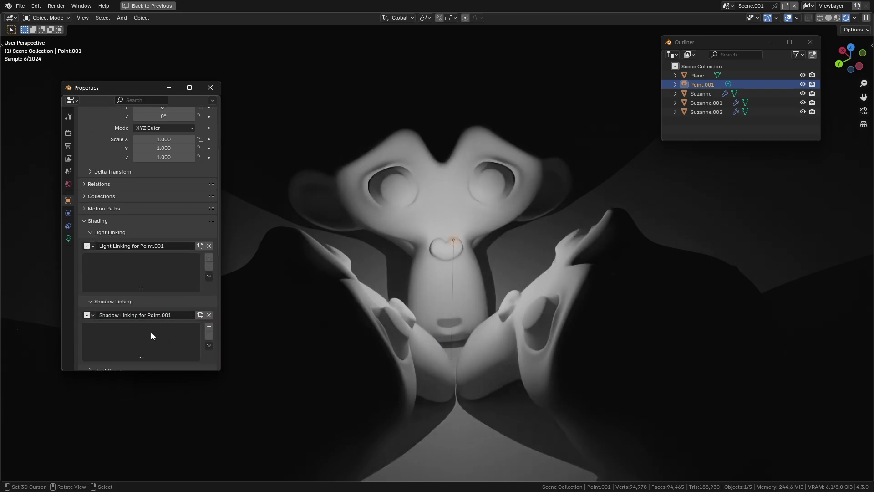
scroll(154, 327, "down", 1)
left_click_drag(701, 93, 695, 100)
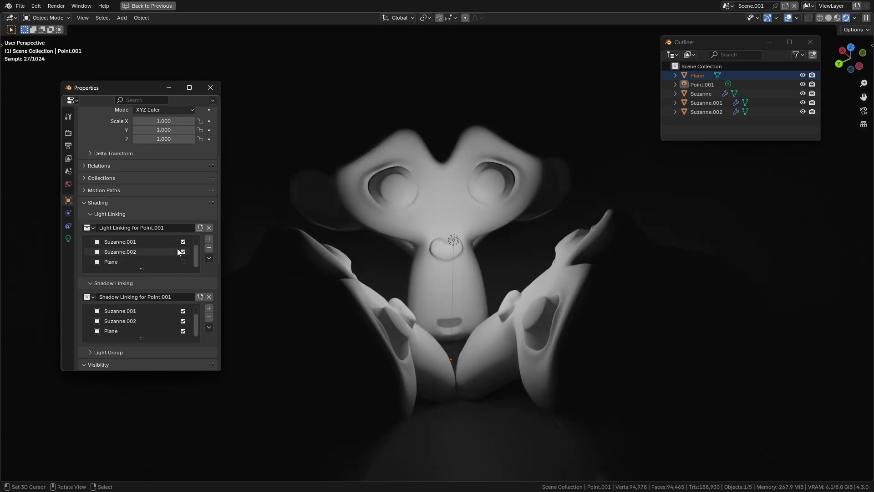
left_click(183, 262)
scroll(185, 323, "up", 1)
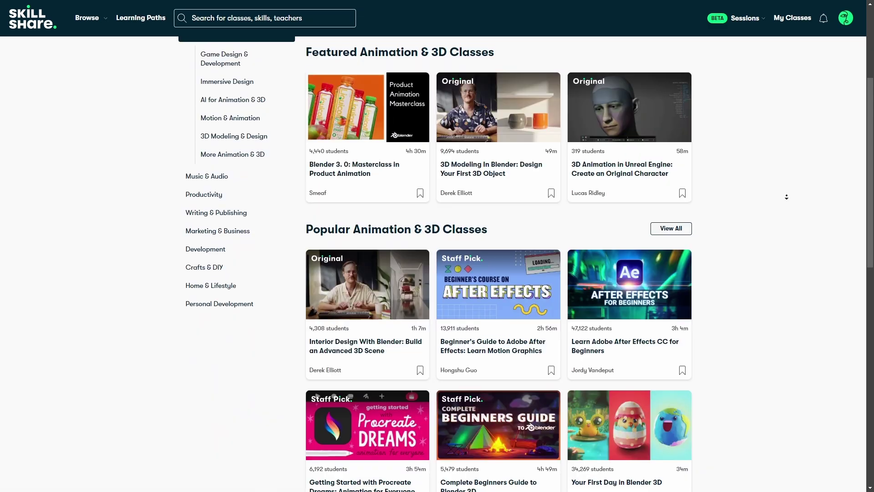
Step: Scroll through the Skillshare class listings
scroll(787, 196, "down", 3)
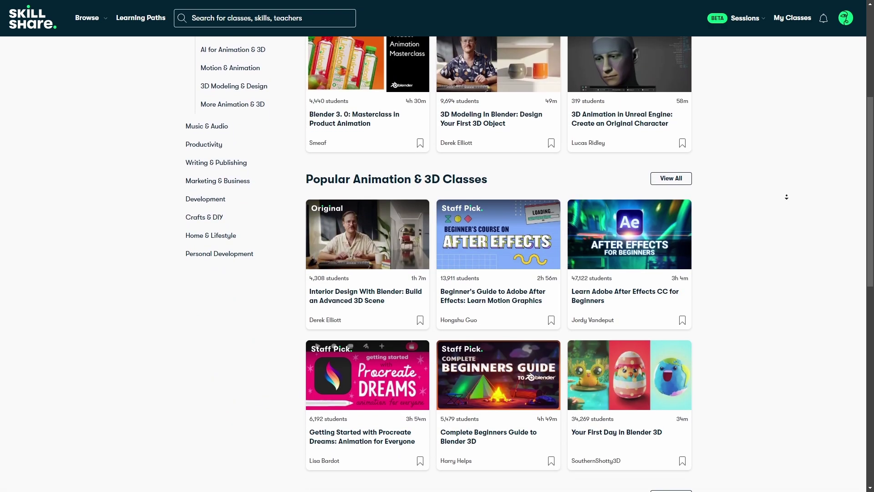
scroll(787, 196, "down", 5)
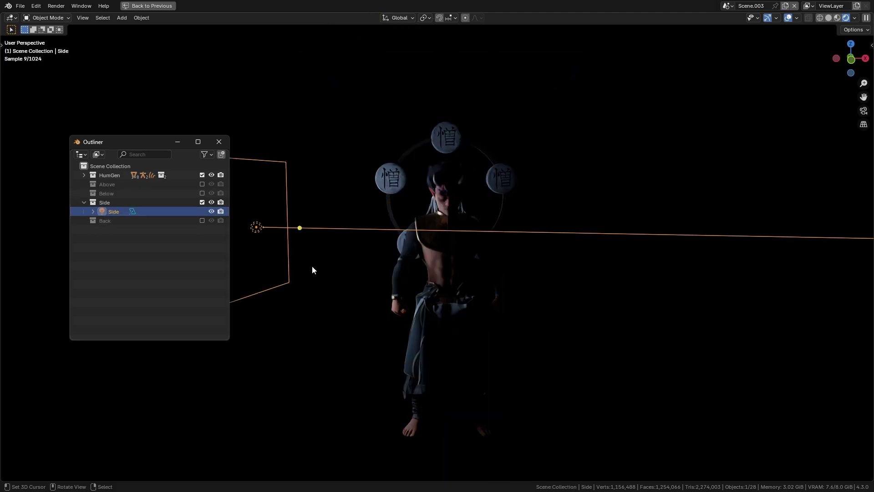
Step: Toggle the Side light collection off and back on to compare the character's lighting
left_click(201, 202)
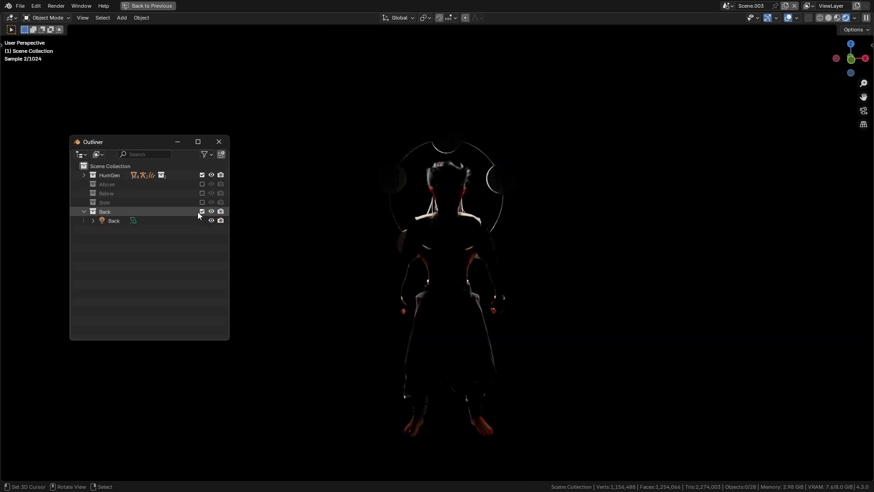
left_click(202, 203)
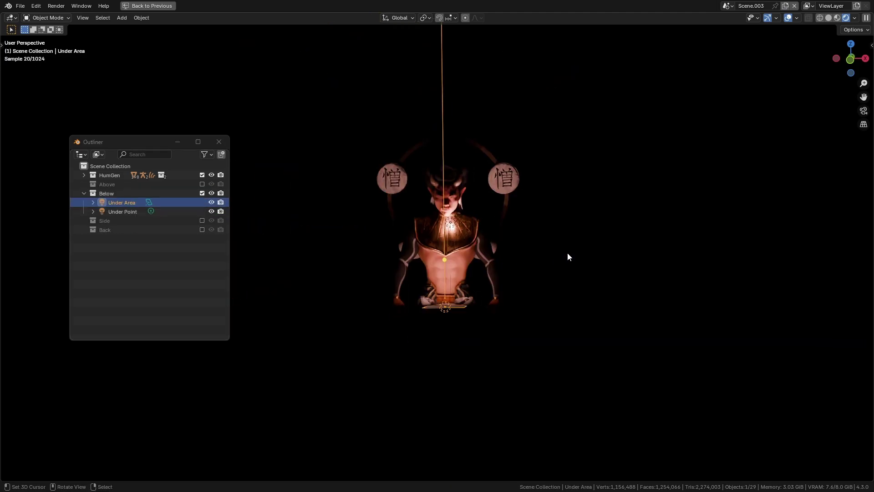
scroll(532, 302, "up", 2)
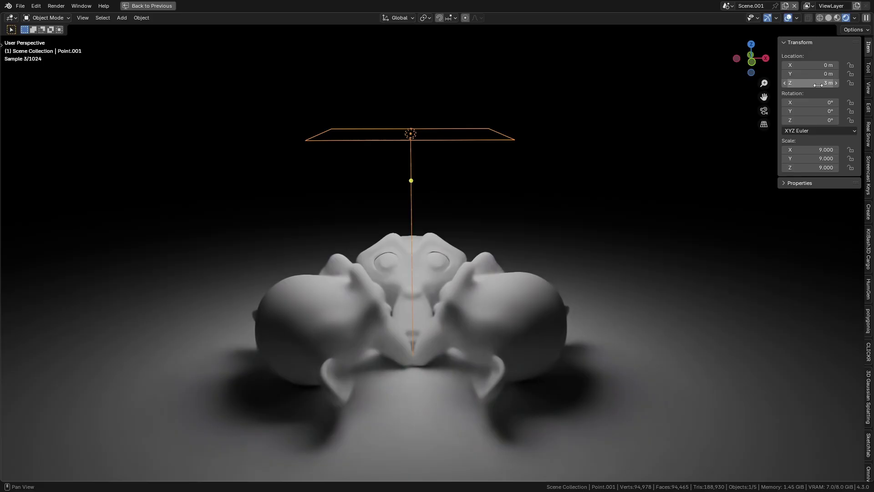
Step: Scale the area light above the car up to about 14
scroll(818, 85, "up", 3, "ctrl")
scroll(818, 85, "down", 3, "ctrl")
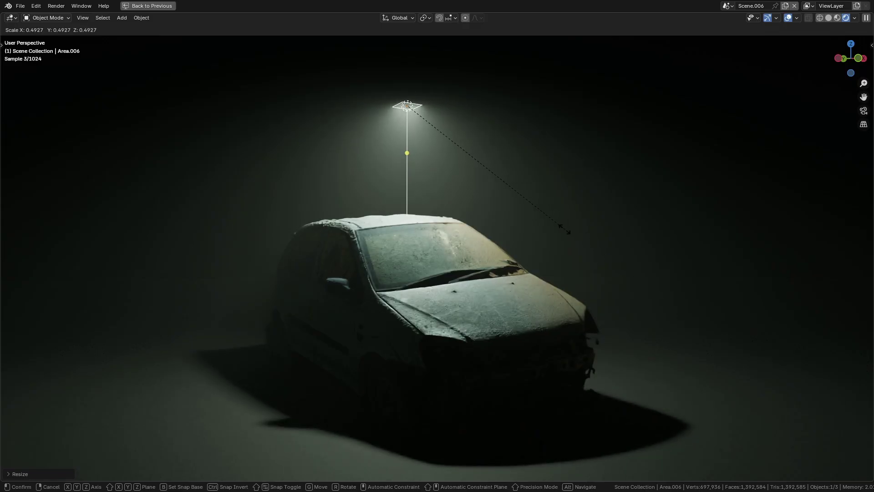
left_click(565, 229)
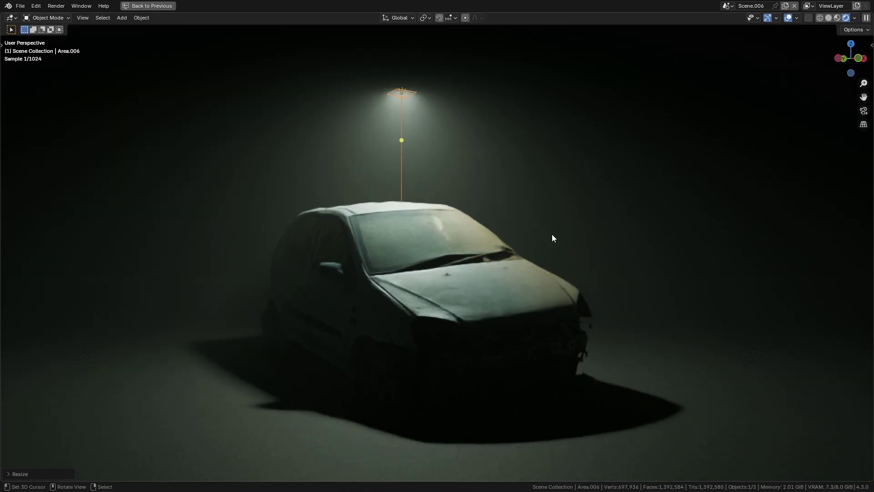
key("s")
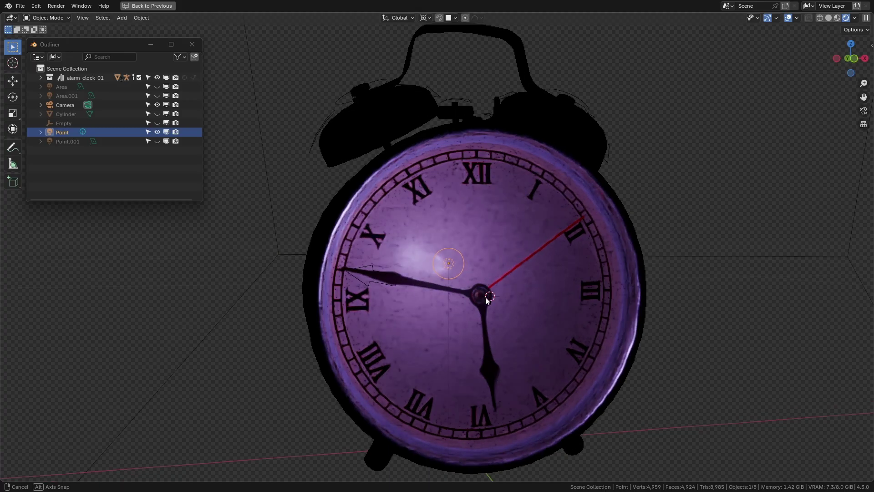
key("g")
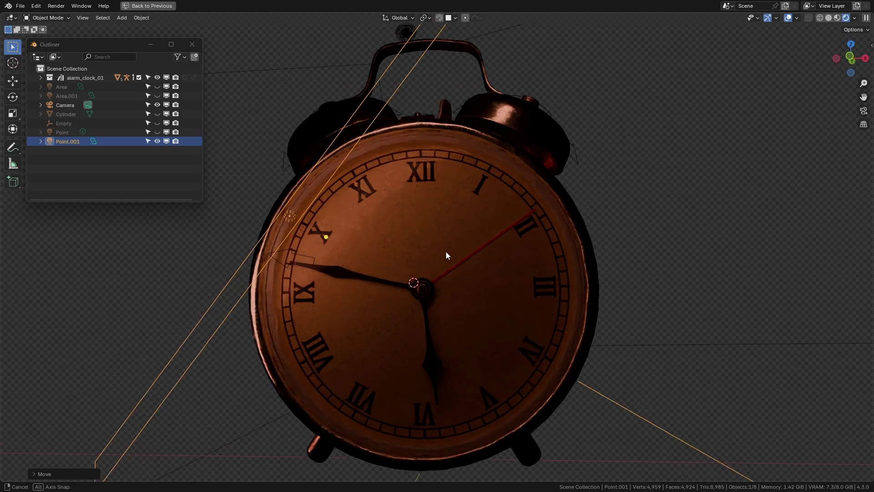
Step: Move Point.001 to relight the alarm clock
key("g")
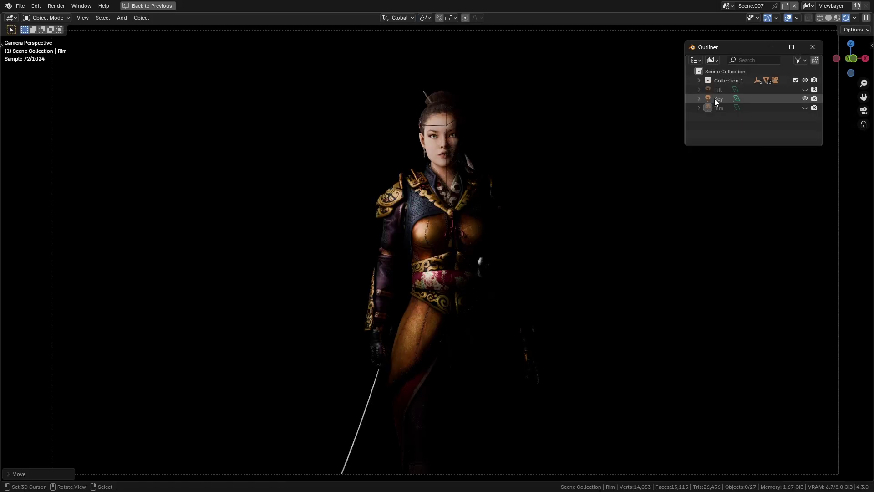
Step: Shift the Key light along the Y axis, then turn the Fill and Key lights back on
left_click(714, 99)
key("g")
key("y")
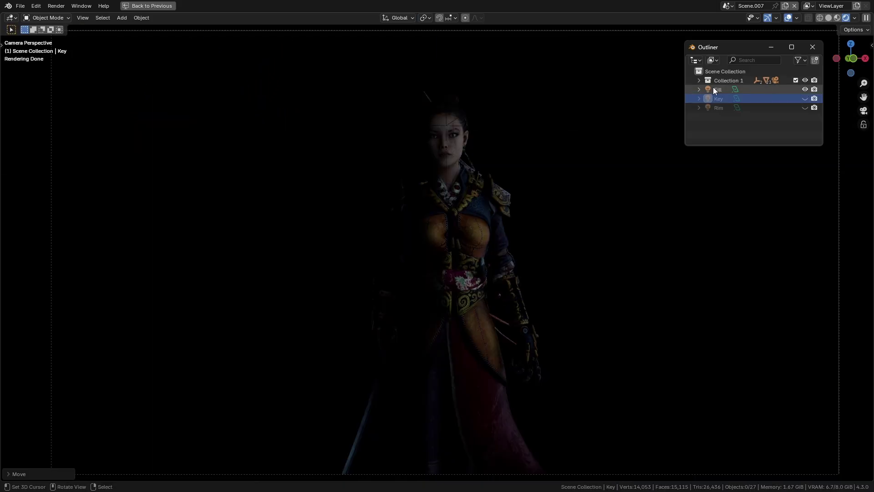
left_click(714, 90)
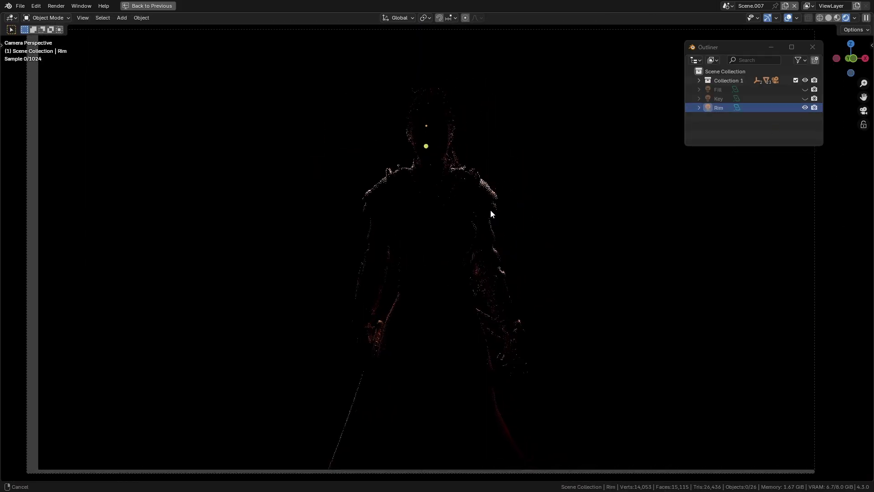
left_click_drag(805, 90, 805, 109)
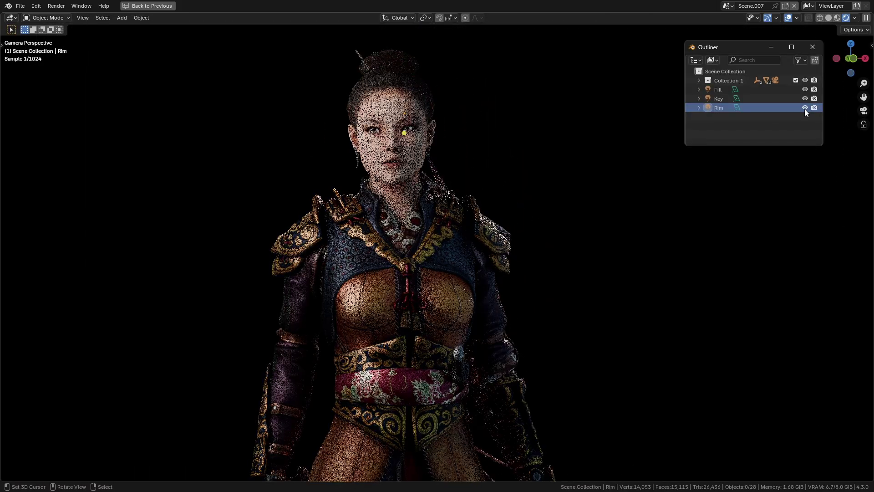